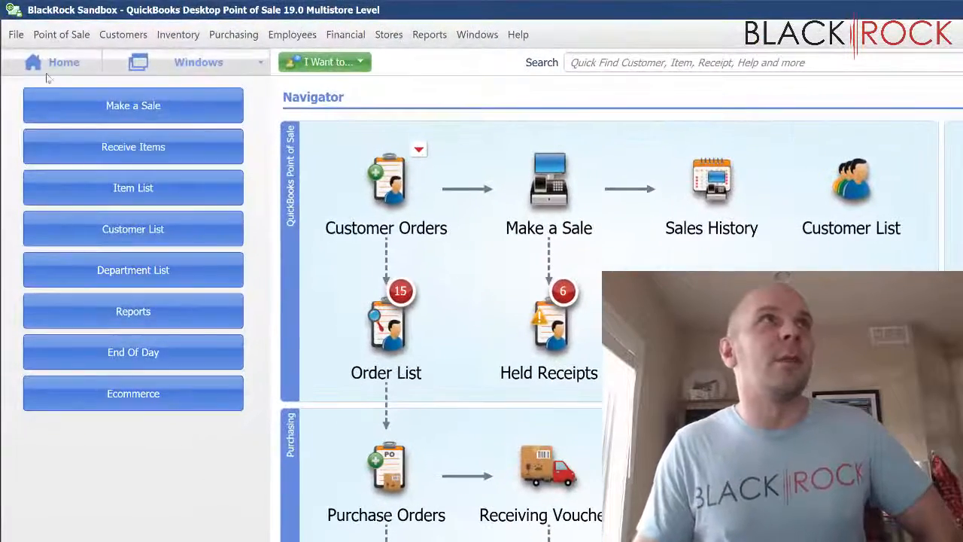
Open the Sales Tax page of the company preferences
click(11, 23)
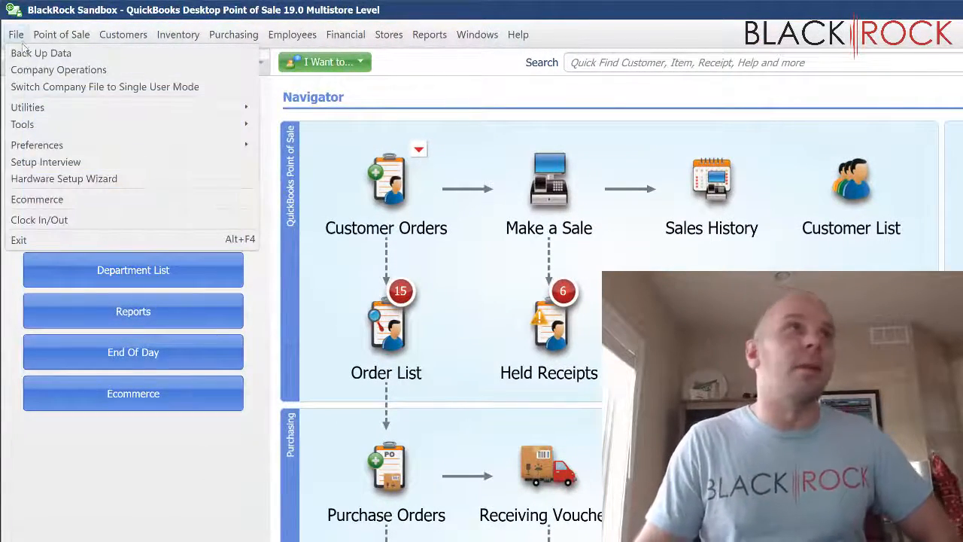
mouse_move(100, 151)
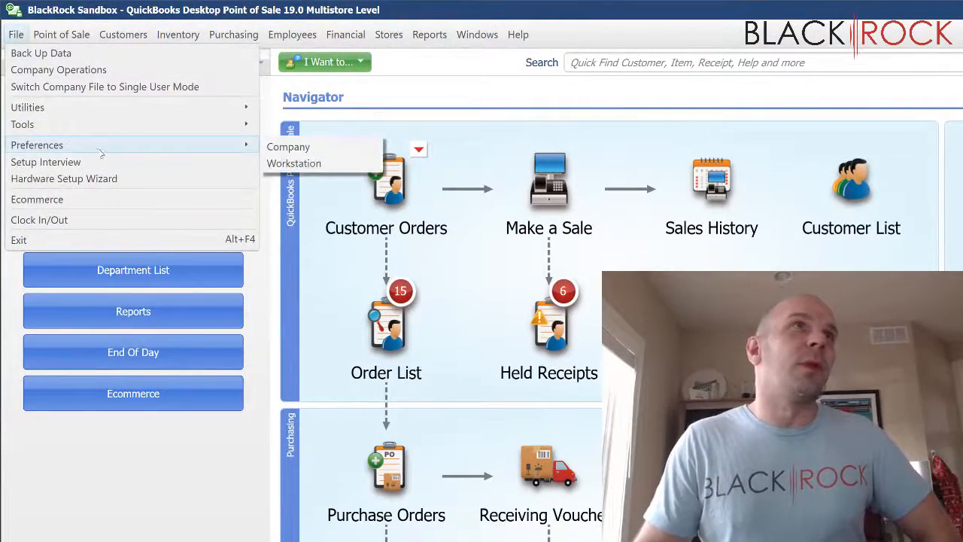
click(286, 148)
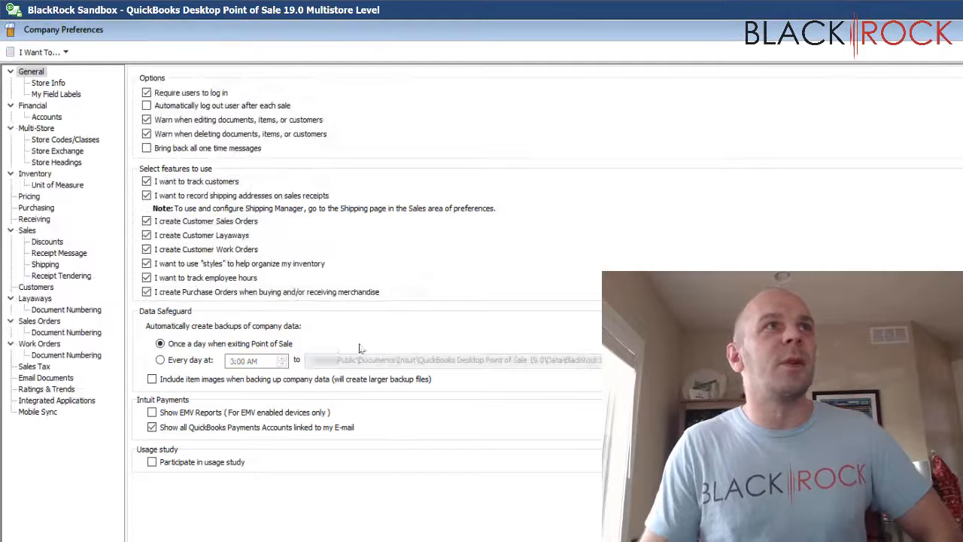
click(43, 368)
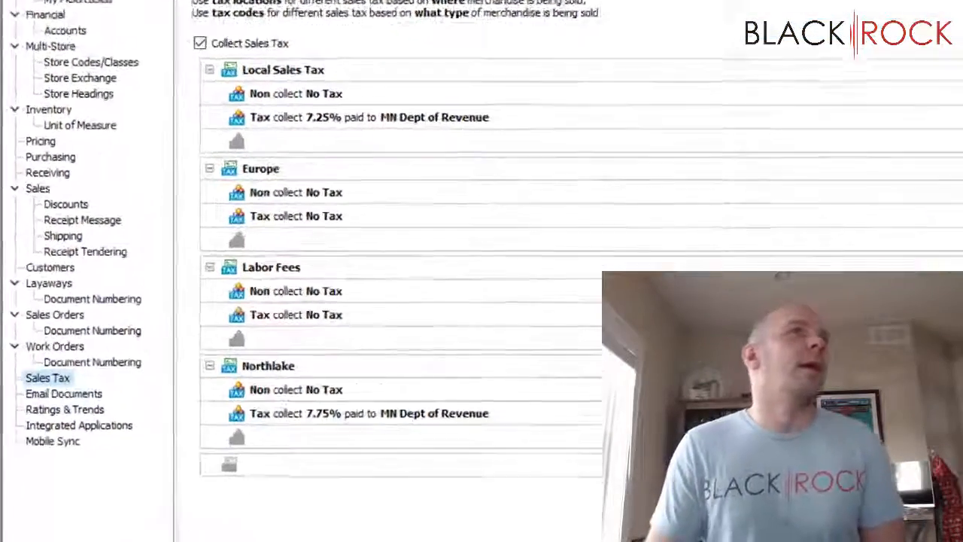
Add a new tax location named Louisiana, leaving shipping to this location untaxed
click(948, 237)
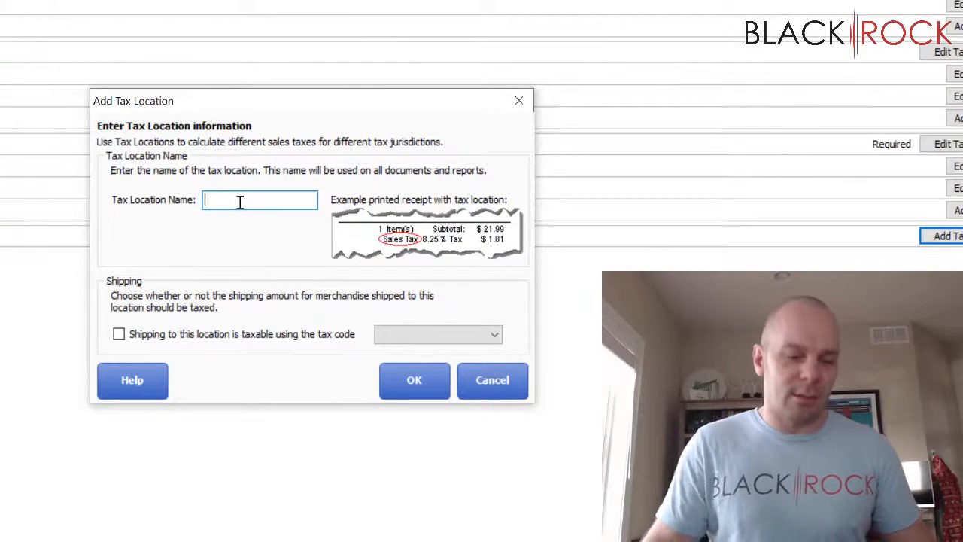
text(Loui)
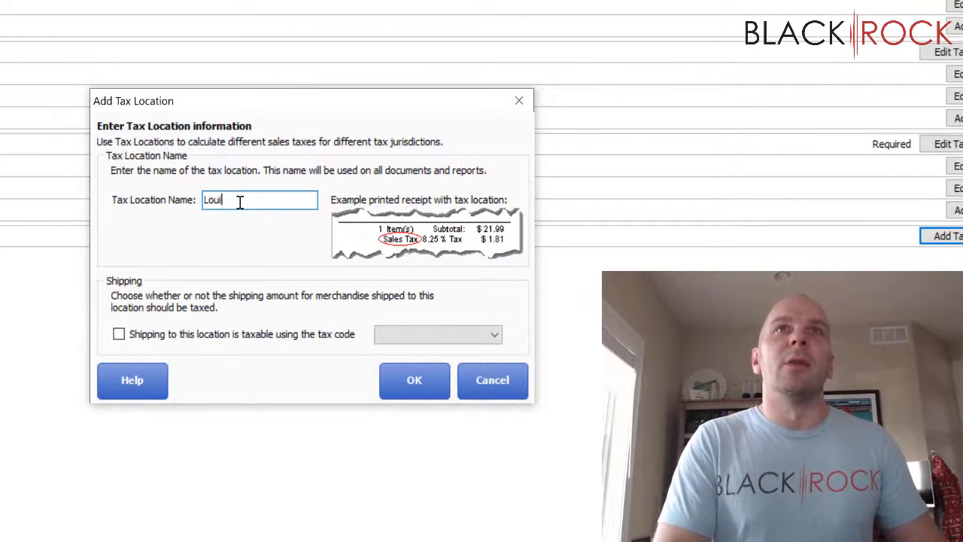
text(sian)
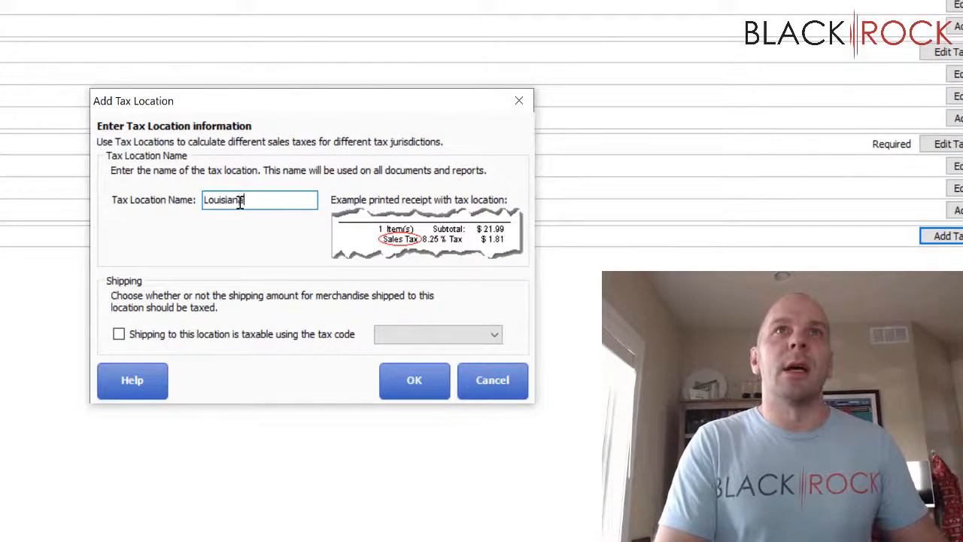
text(a)
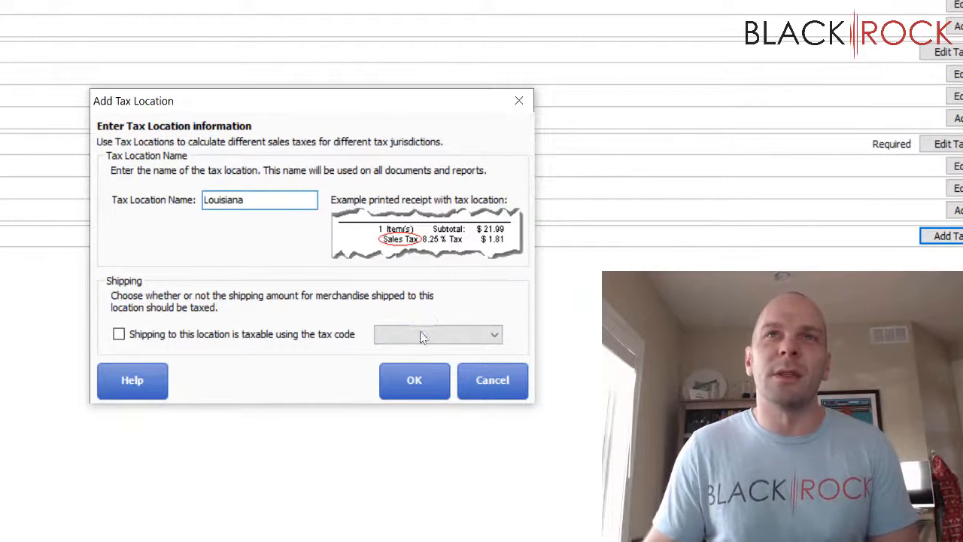
click(412, 381)
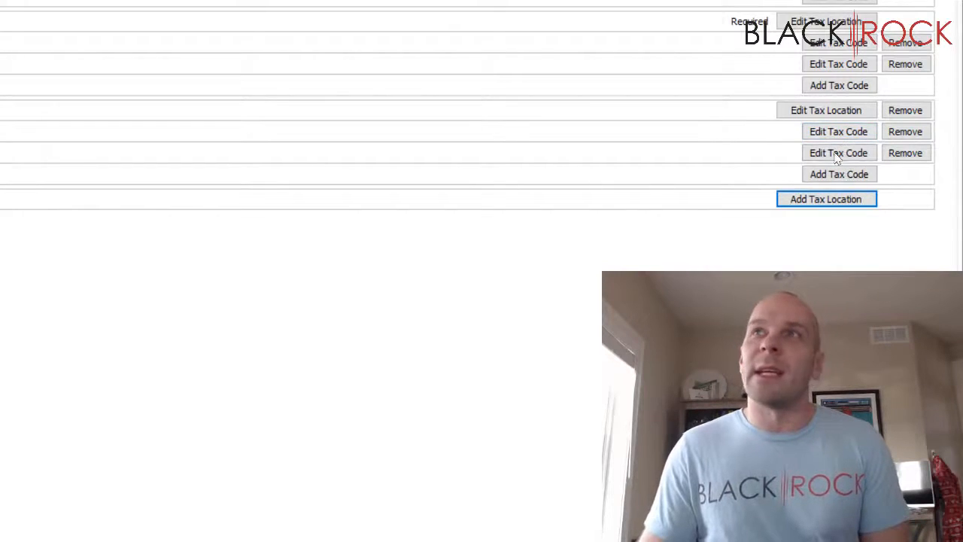
Edit the Louisiana location's Tax code and make it a price-dependent single-rate tax
click(840, 157)
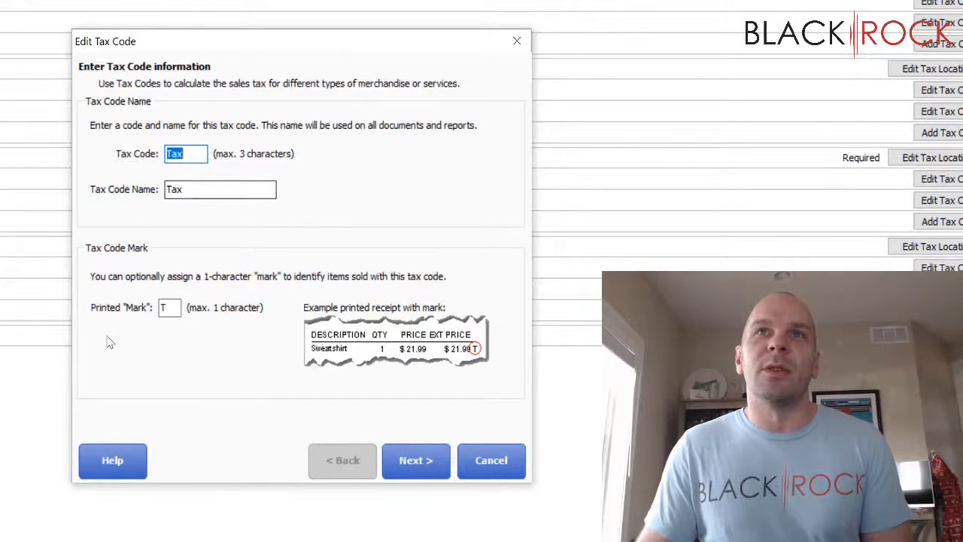
click(415, 460)
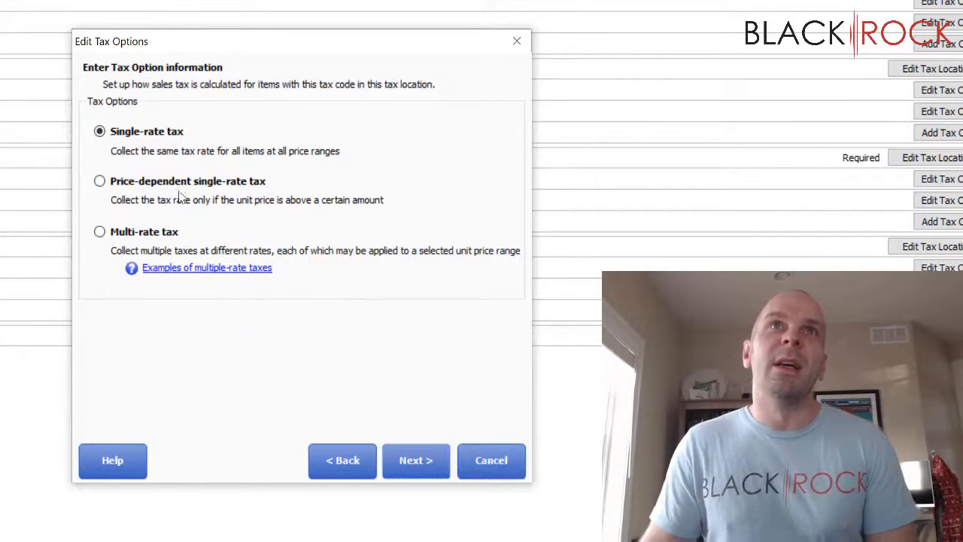
click(100, 183)
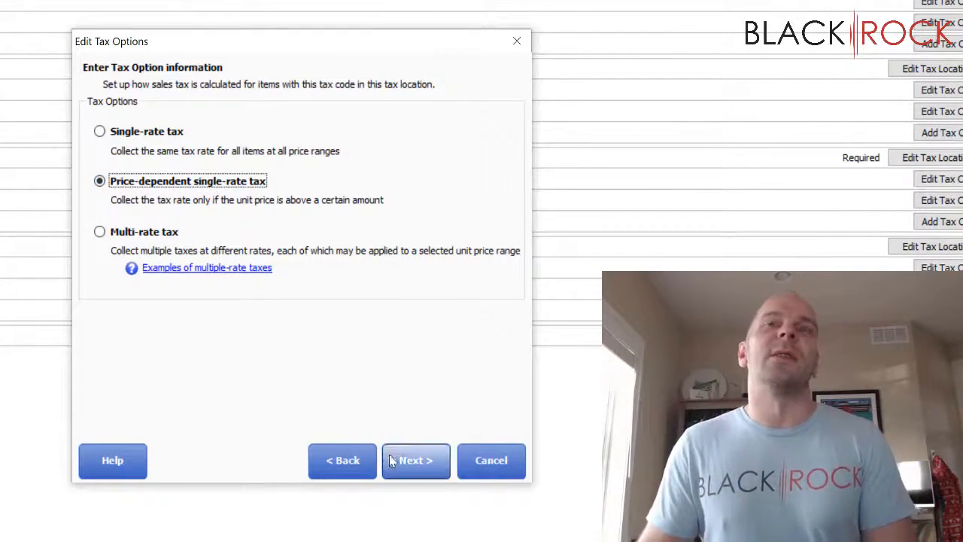
click(413, 456)
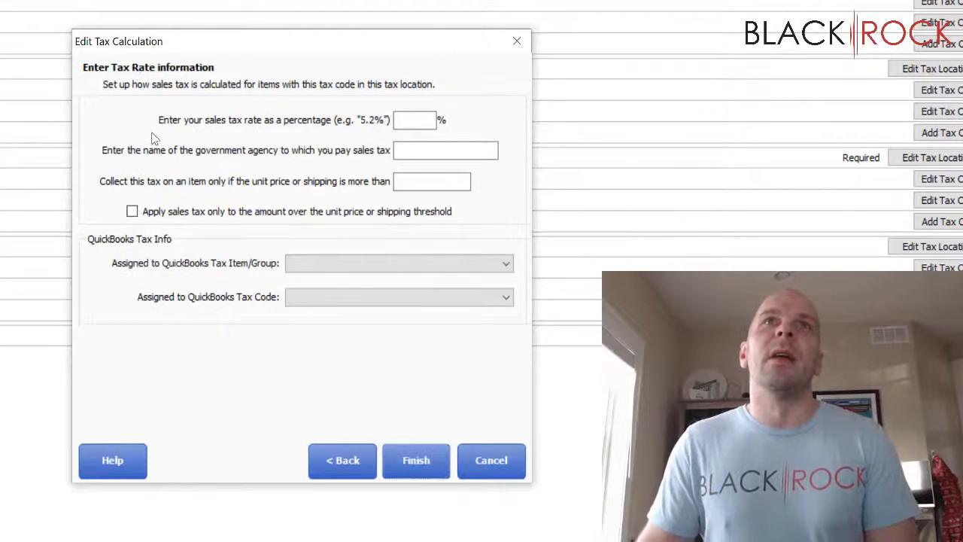
Set the sales tax rate to 6.9% and the government agency to Louisiana Dept of Revenue
click(403, 120)
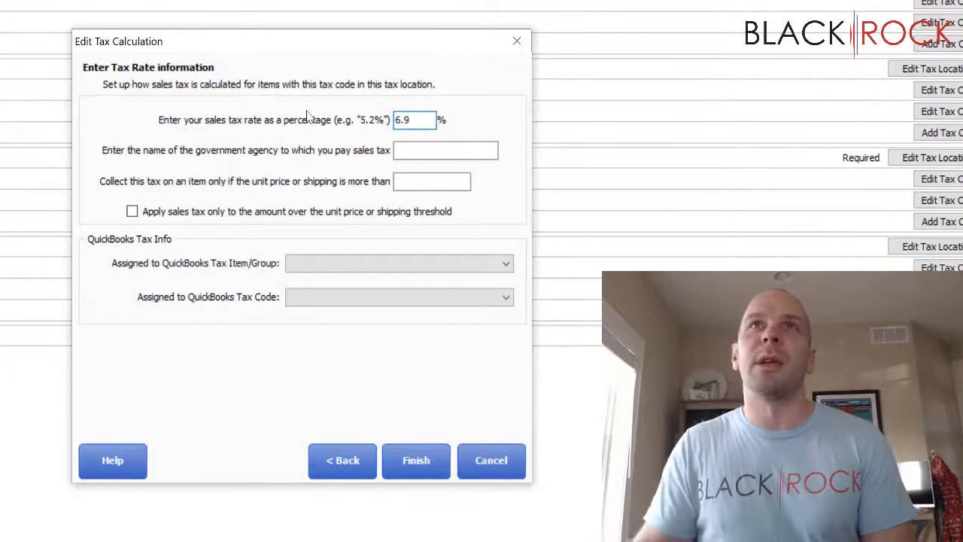
click(400, 151)
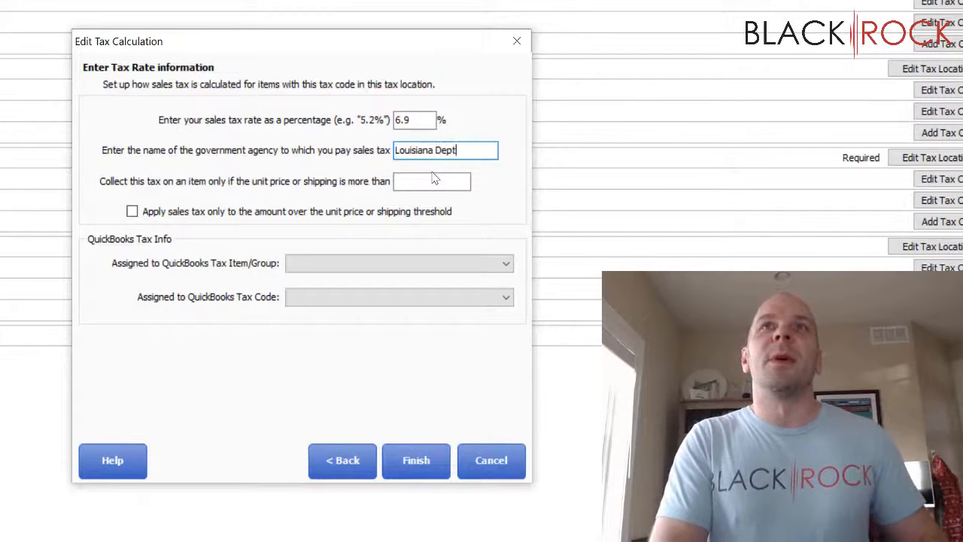
text(Louisiana Dept of Revenue)
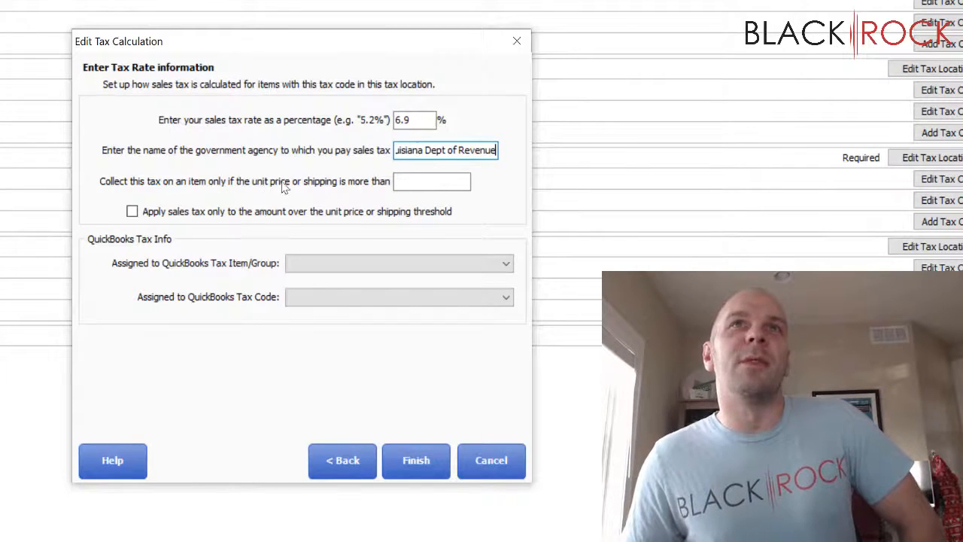
Set the unit price threshold for collecting the tax to 50000 and apply tax only to the amount over it
click(403, 184)
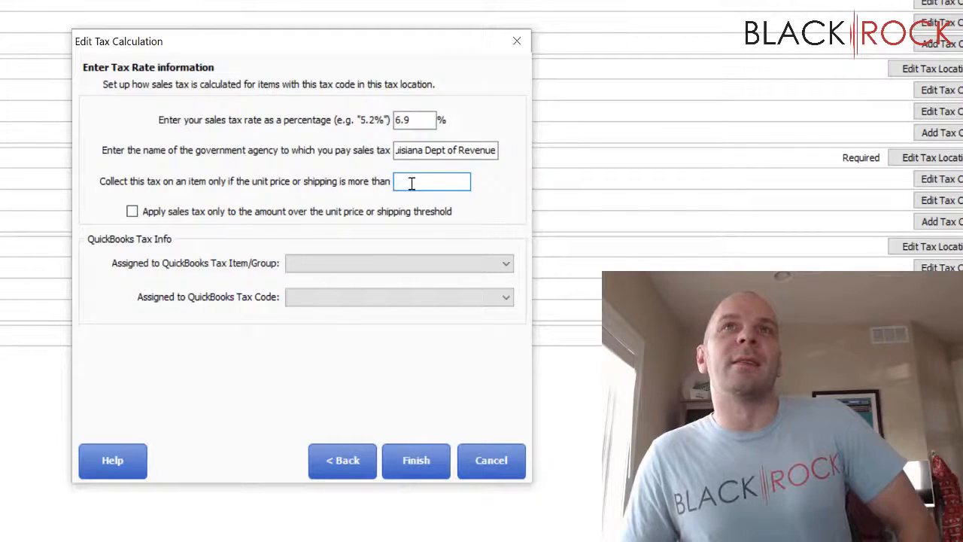
text(650)
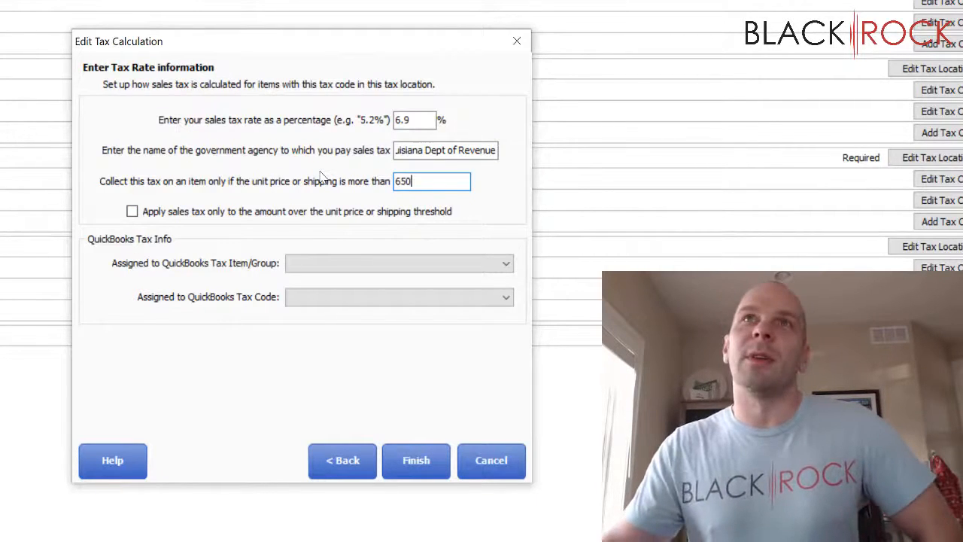
text(000)
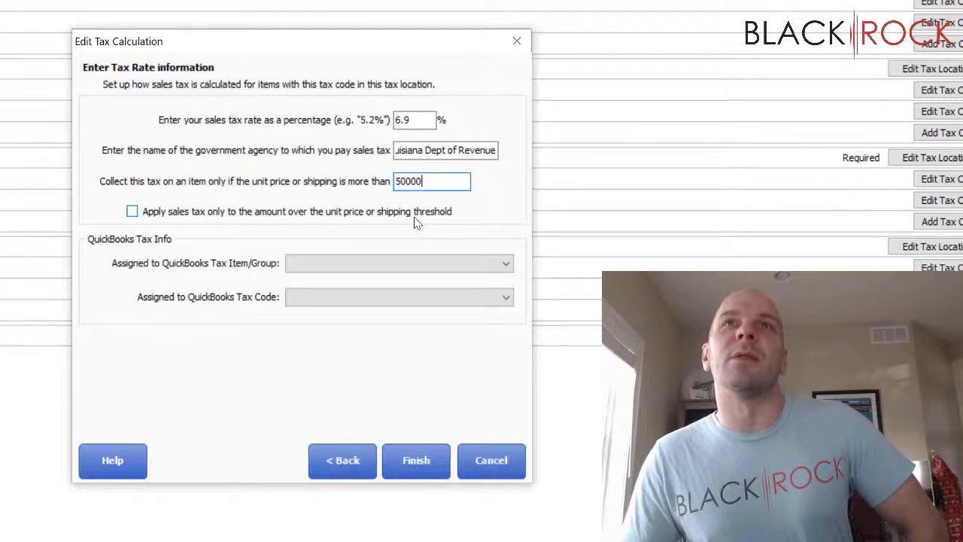
click(132, 212)
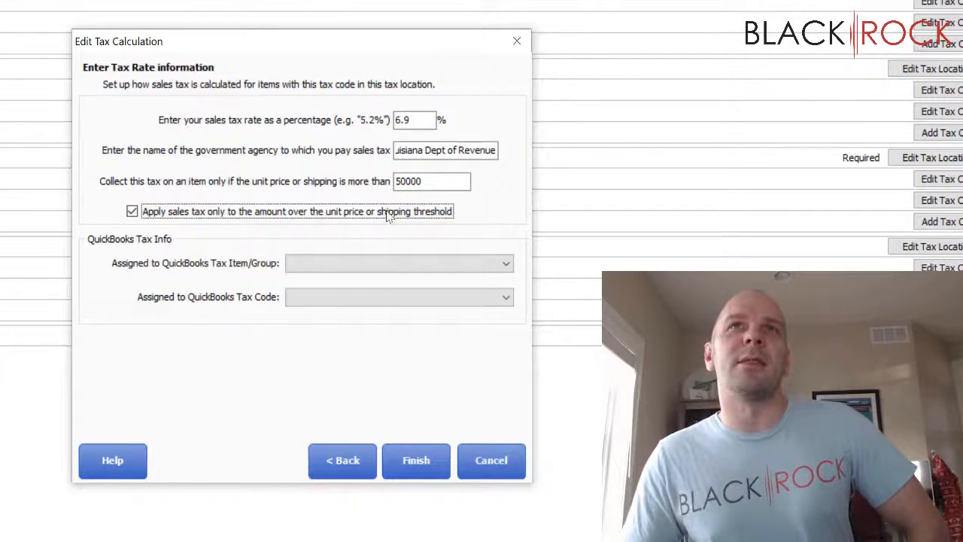
Assign the QuickBooks tax item/group Tax and the tax code Tax, then finish the tax code and save the preferences
click(356, 265)
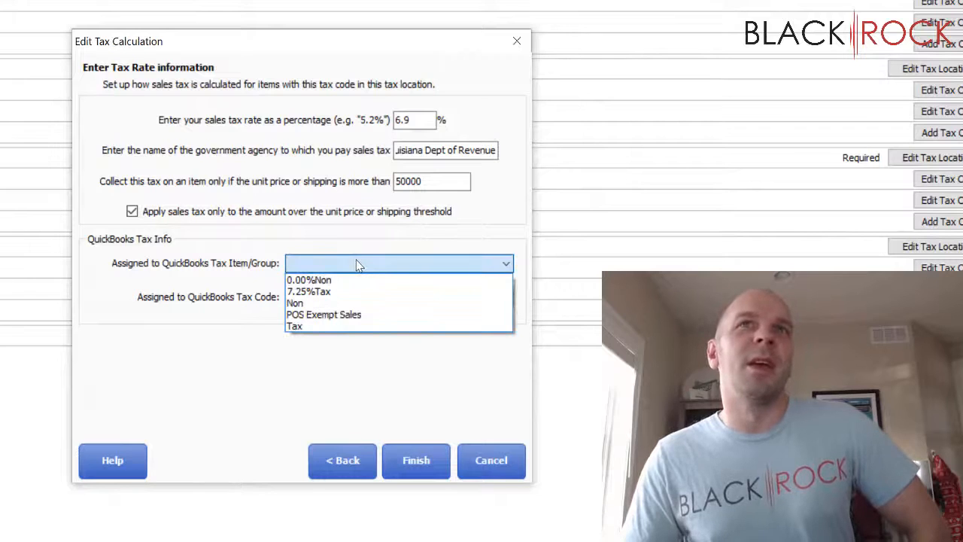
click(359, 327)
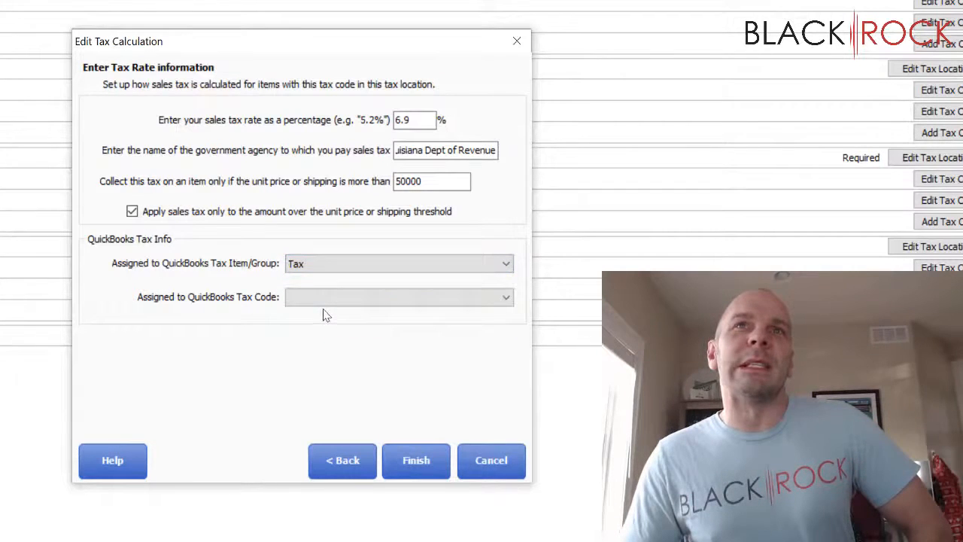
click(333, 299)
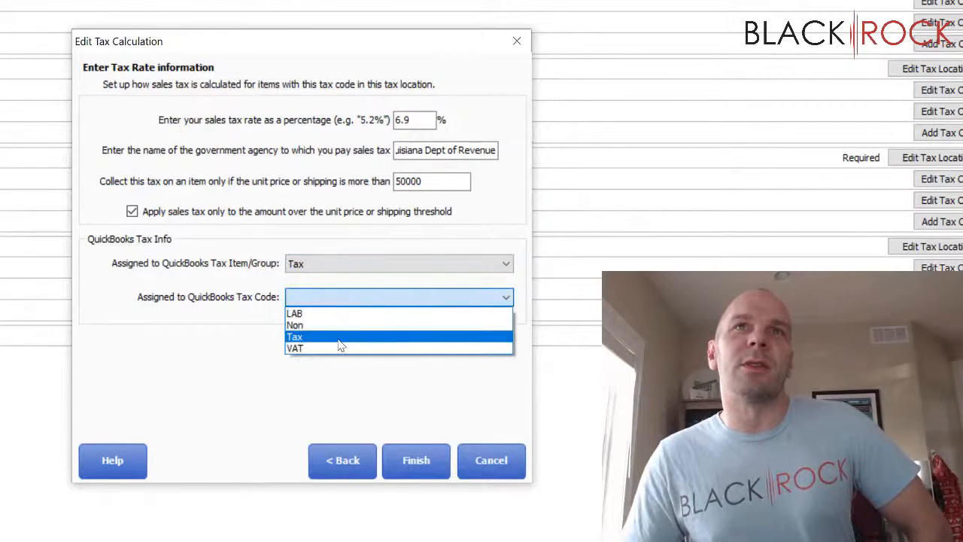
click(340, 338)
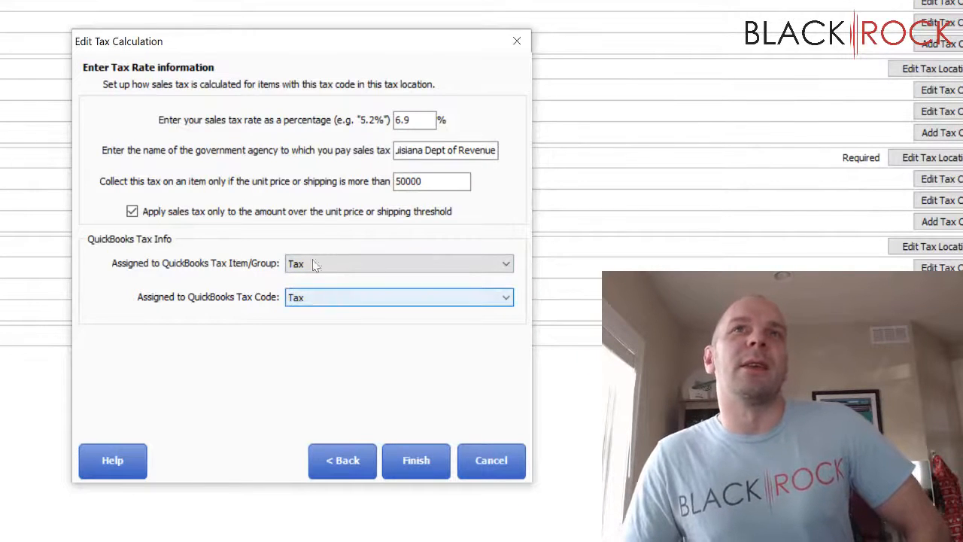
click(423, 152)
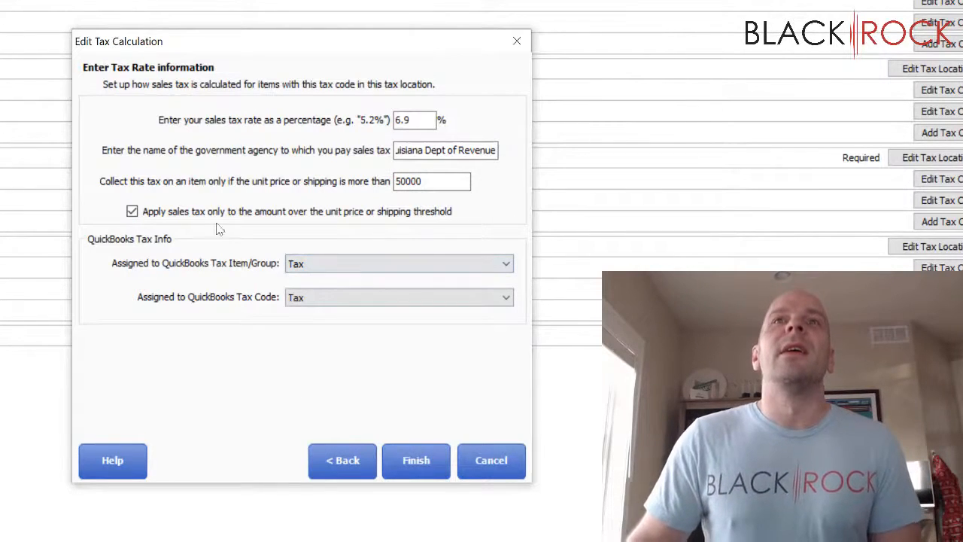
click(414, 461)
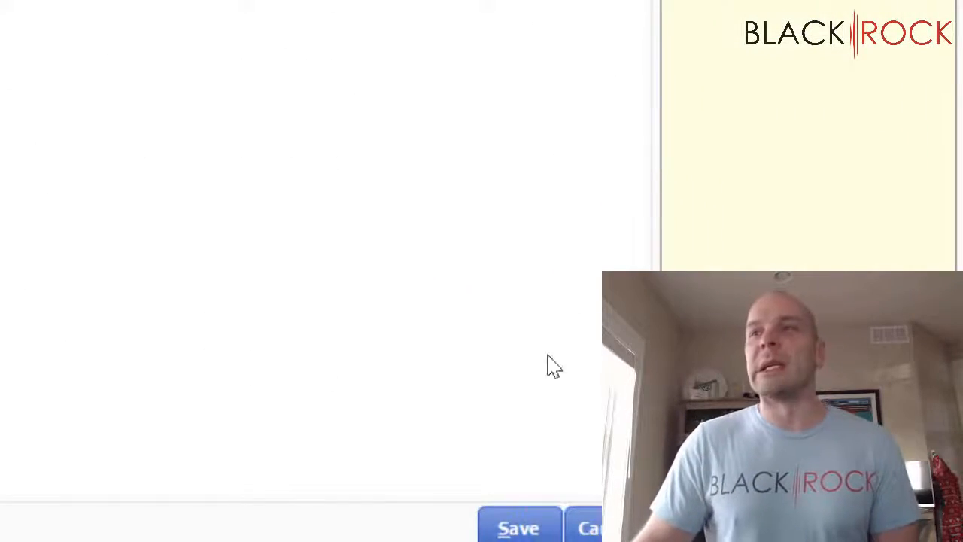
click(504, 530)
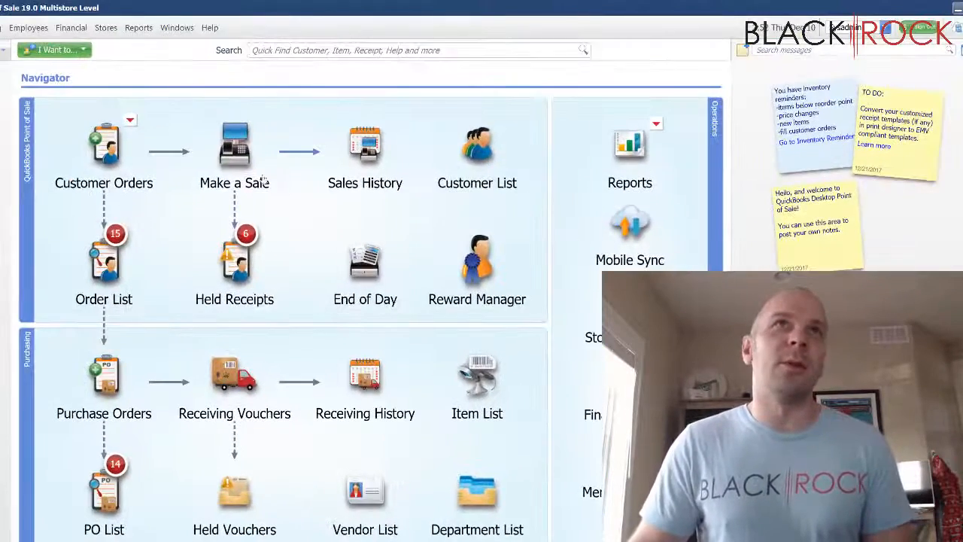
Start a new sales receipt and change its tax location to Louisiana
click(264, 181)
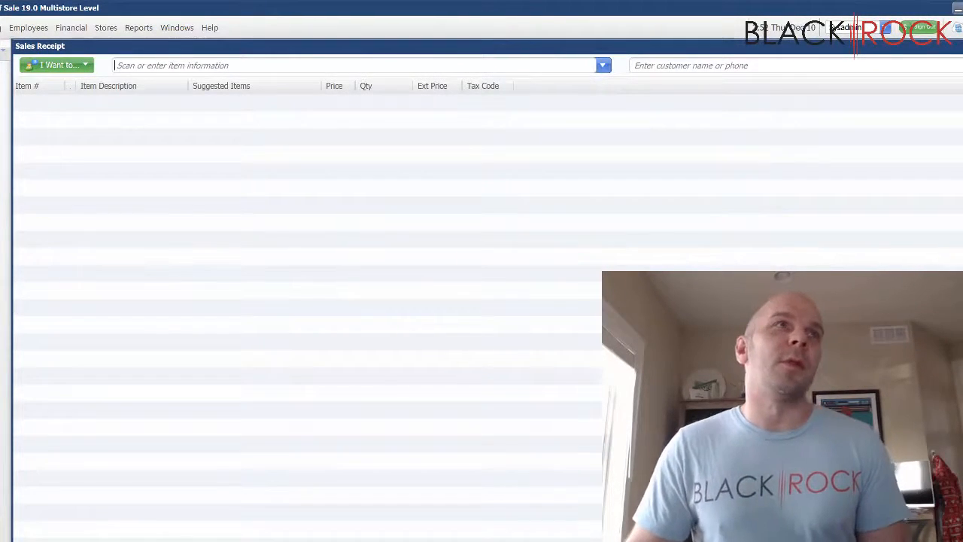
click(798, 481)
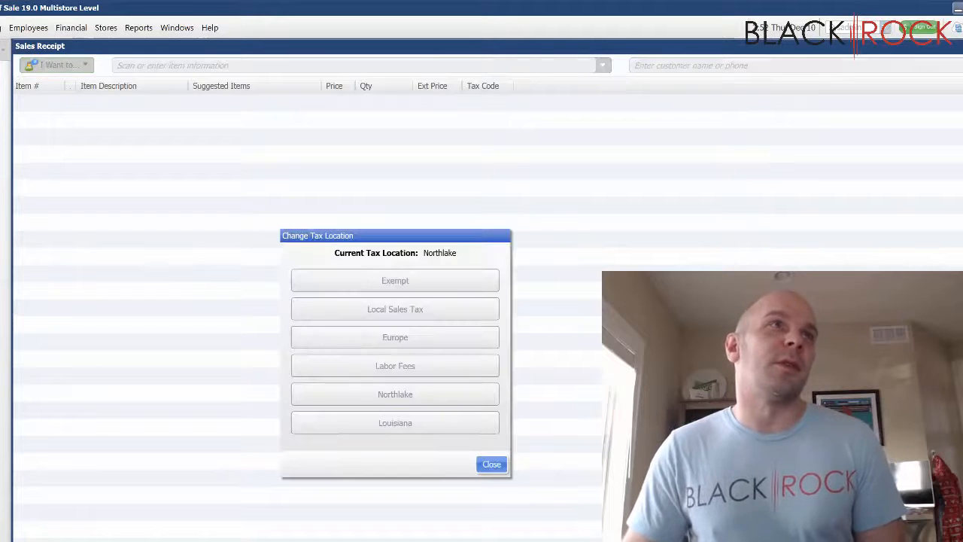
click(396, 427)
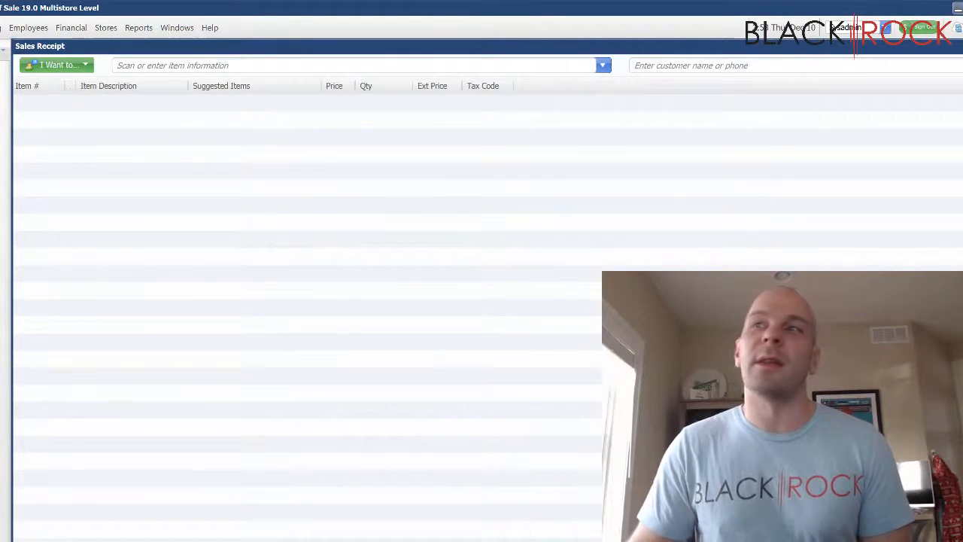
Add the Exploding Kittens board game from the item list to the sales receipt
click(603, 66)
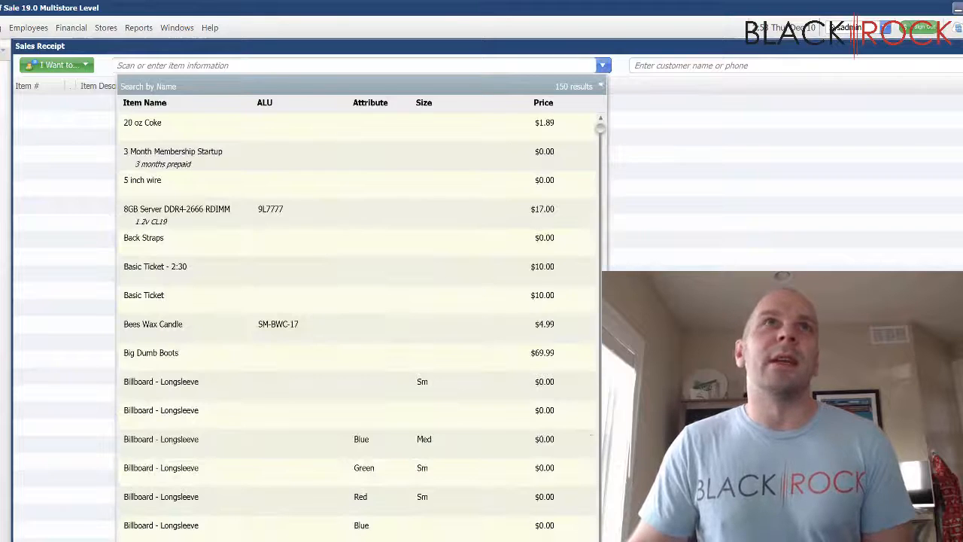
scroll(556, 441, down, 6)
scroll(531, 449, down, 2)
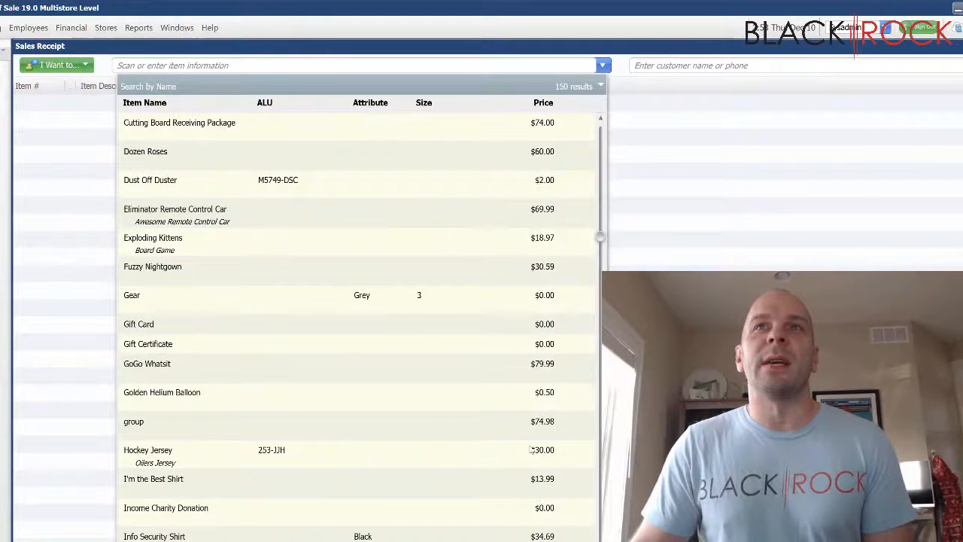
click(225, 252)
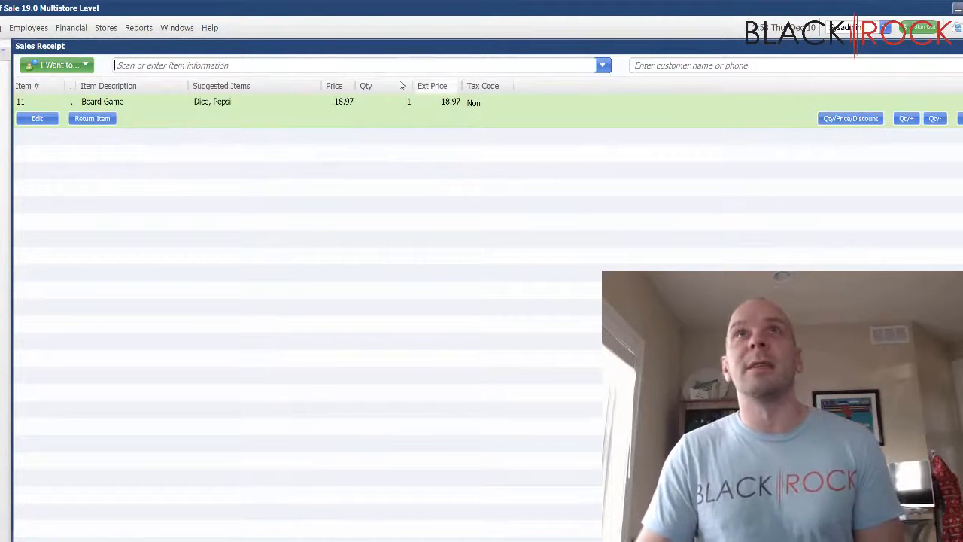
Add the GoGo Whatsit item from the item list to the sales receipt and widen the Item Name column
click(604, 65)
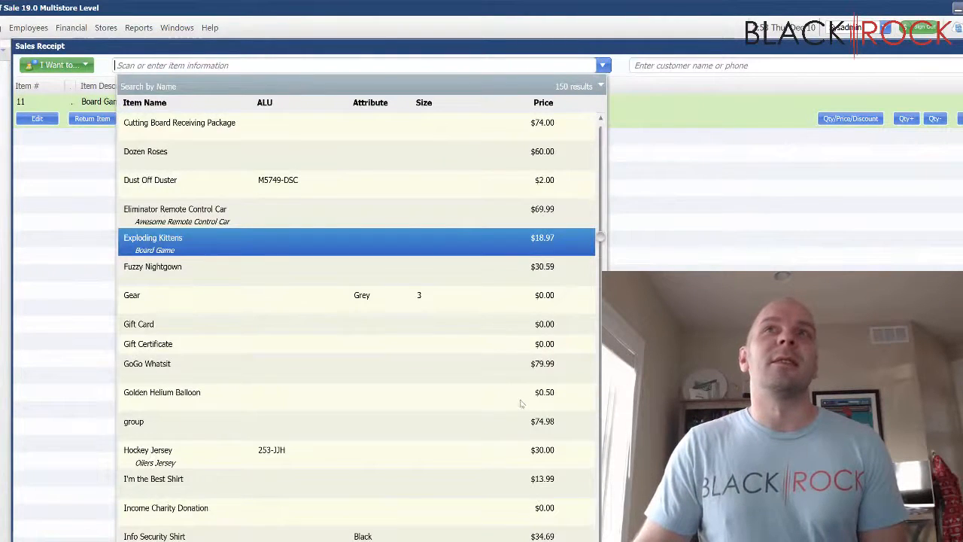
scroll(521, 404, down, 1)
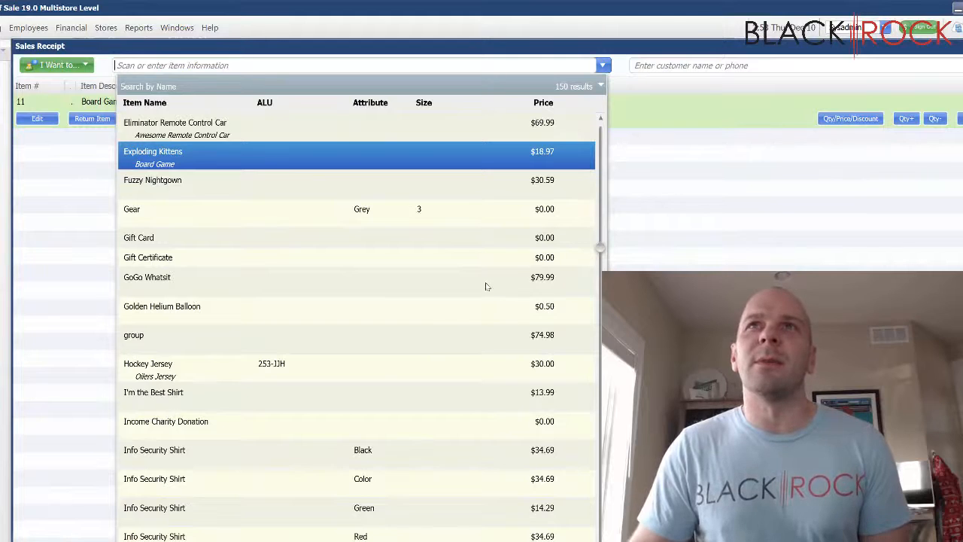
click(486, 285)
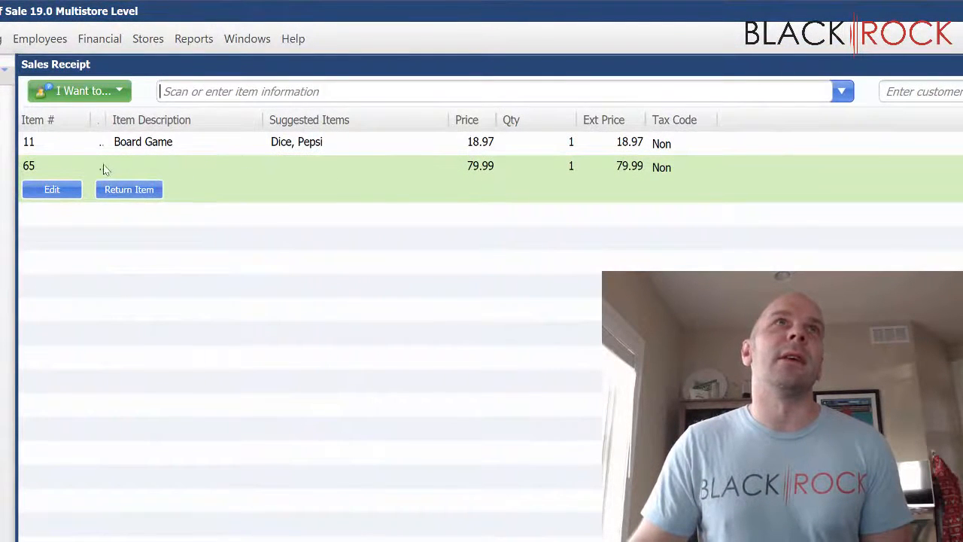
drag(106, 120, 238, 121)
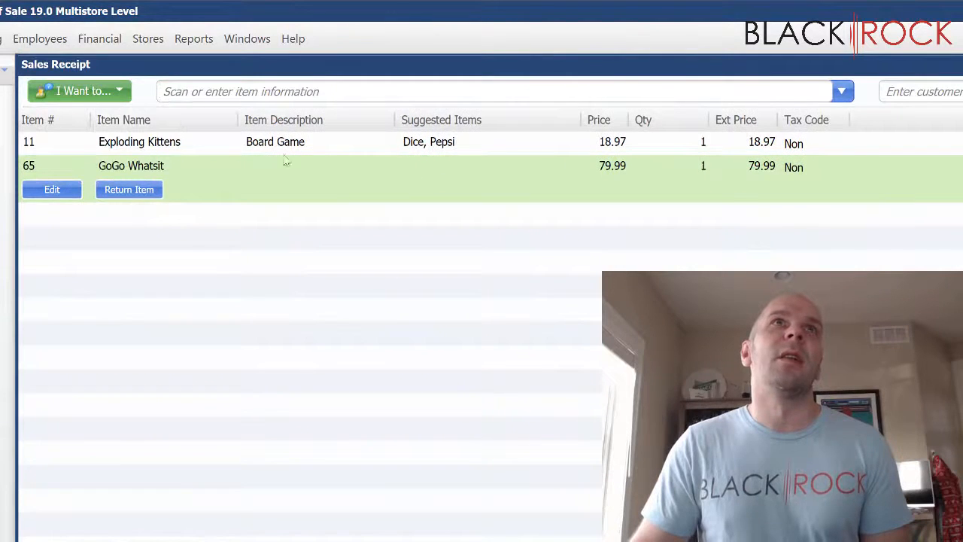
Set the GoGo Whatsit quantity to 1000 and continue with that sales receipt quantity despite the insufficient stock
click(706, 172)
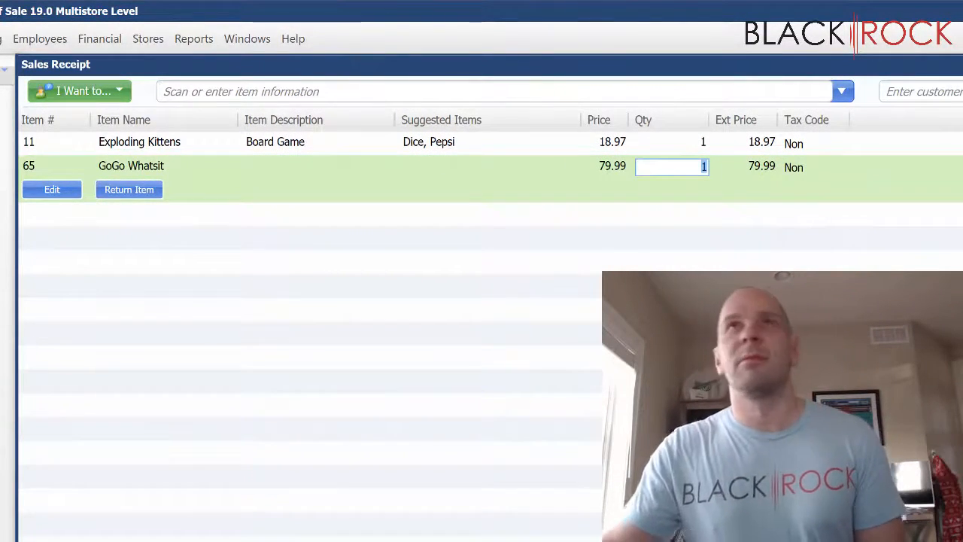
text(1000)
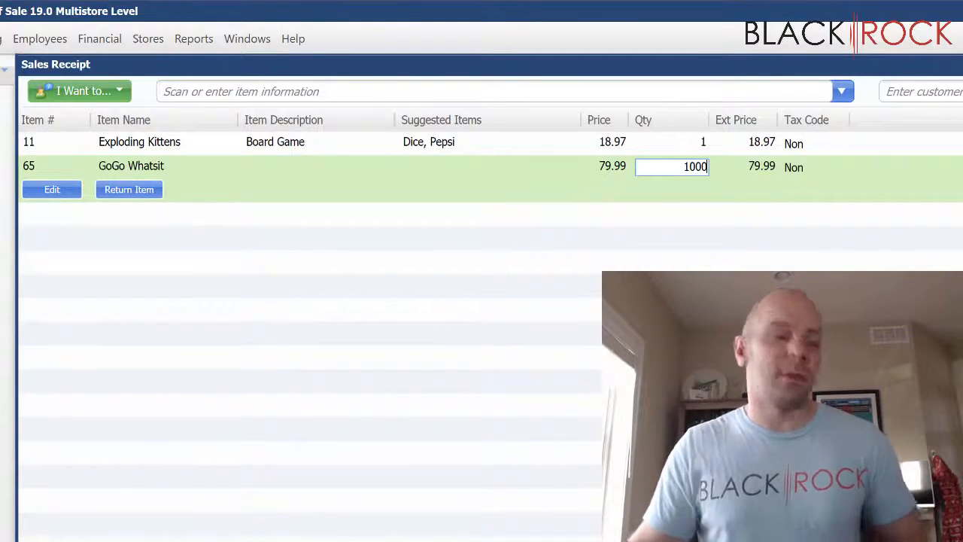
key(Return)
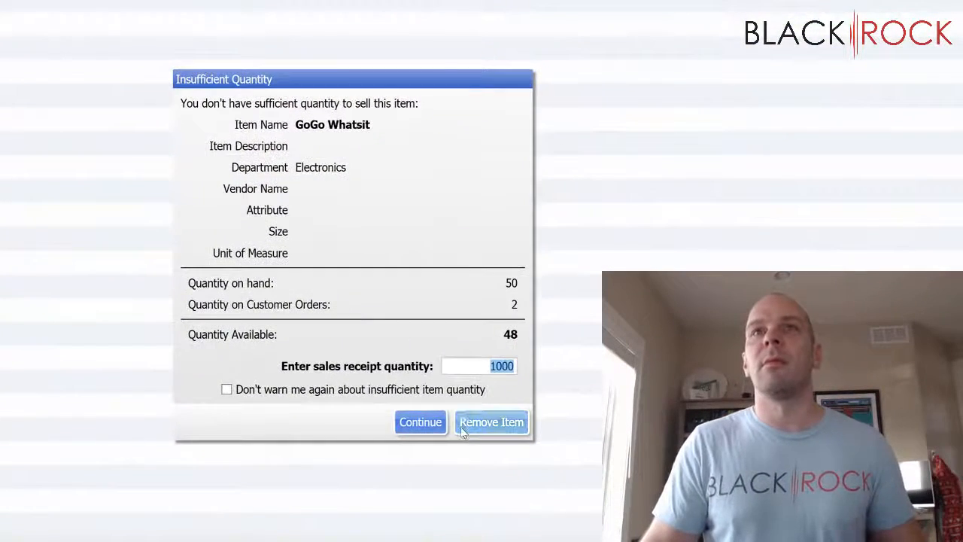
click(442, 448)
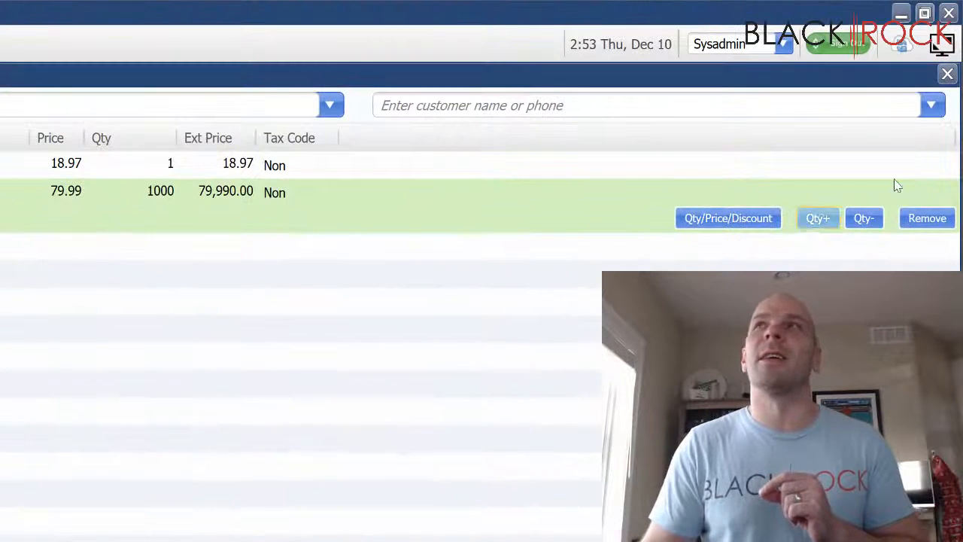
Remove both GoGo Whatsit and Exploding Kittens from the sales receipt
click(933, 179)
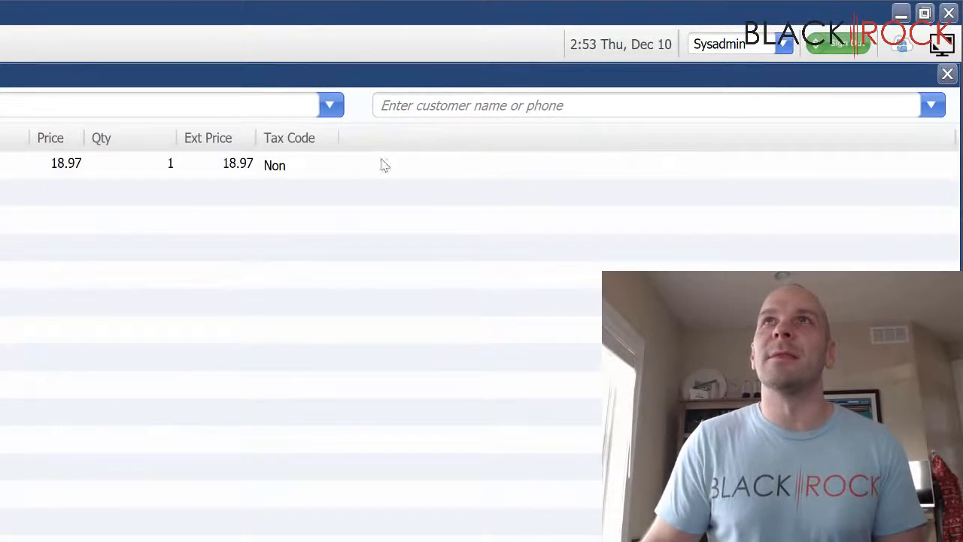
click(572, 169)
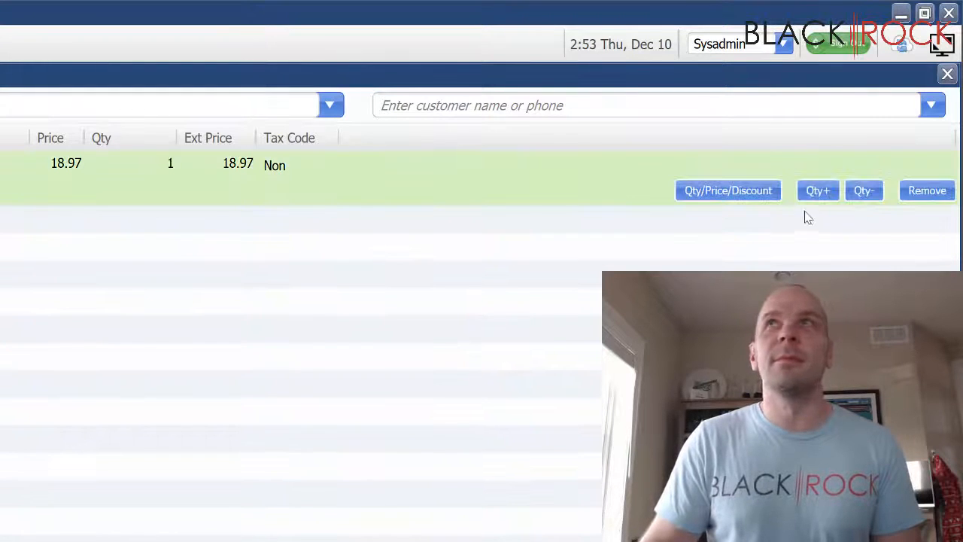
click(927, 189)
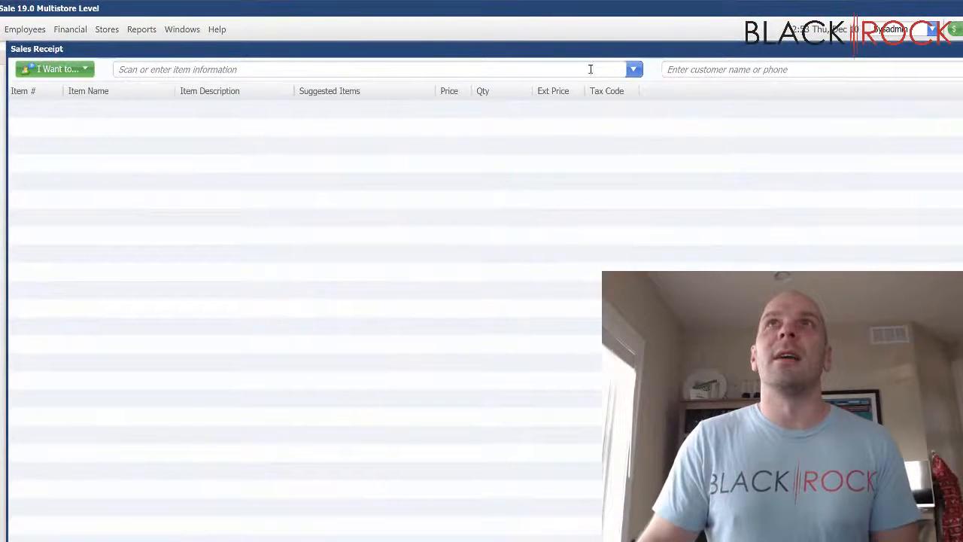
Add a Miscellaneous Item to the sales receipt with quantity 1 and a unit price of 570000
click(481, 87)
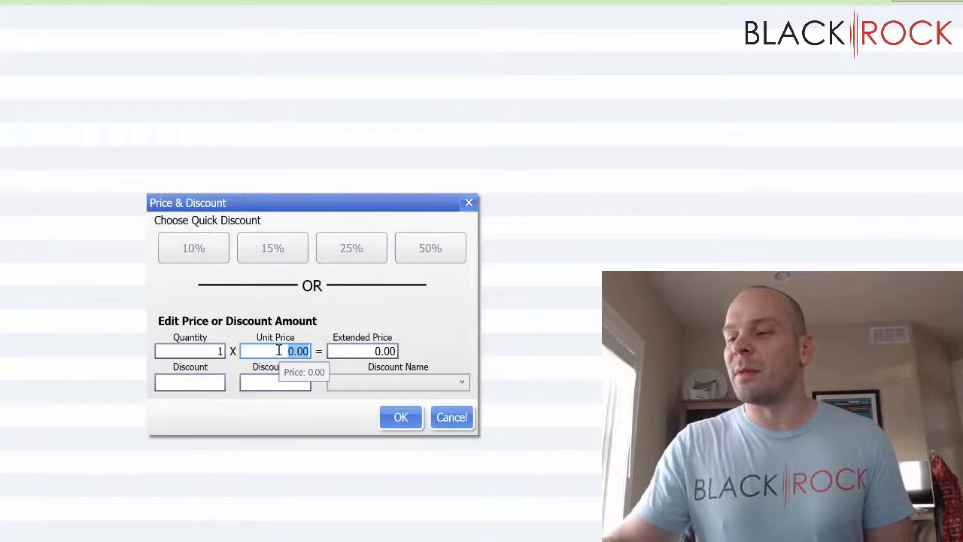
text(570000)
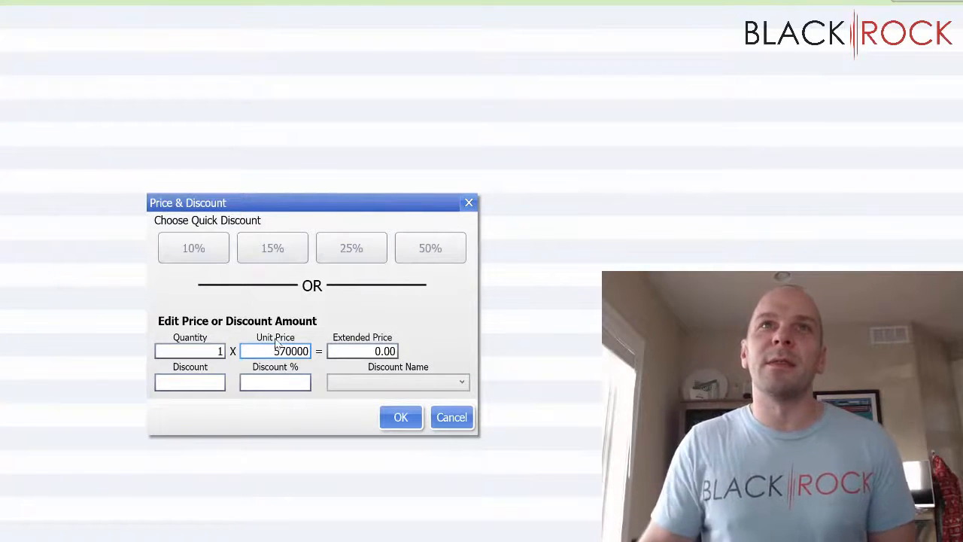
click(408, 419)
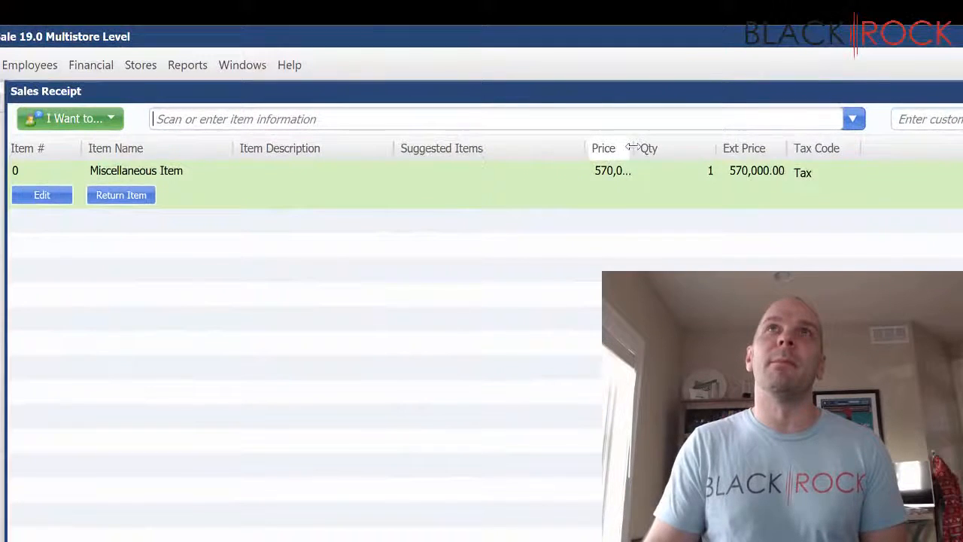
Widen the Price column and change the Miscellaneous Item's price to 57,000.00
drag(630, 146, 683, 146)
click(640, 173)
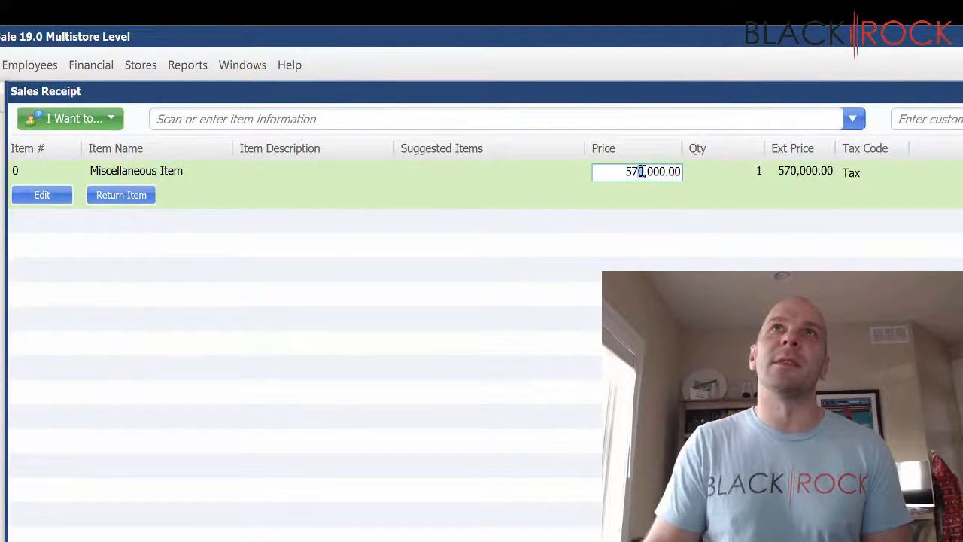
key(BackSpace)
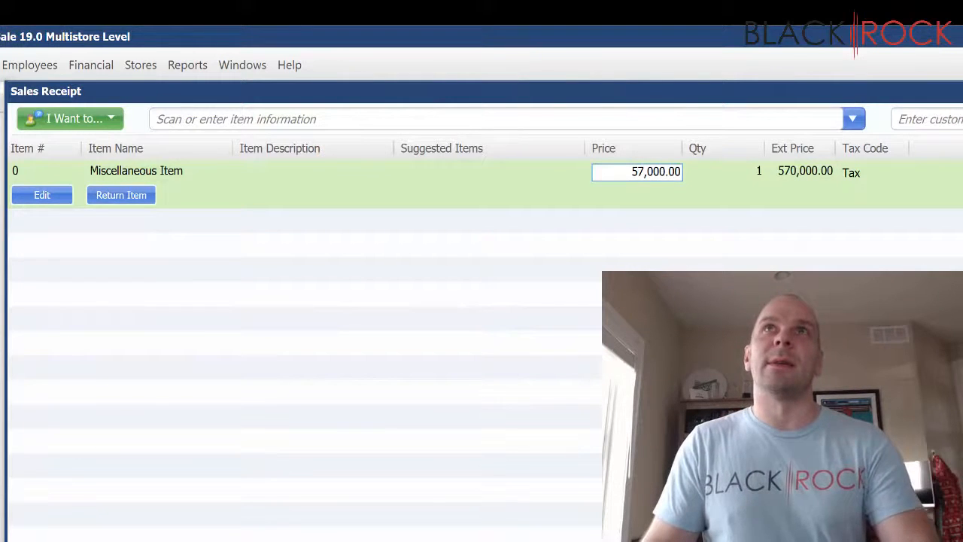
key(Tab)
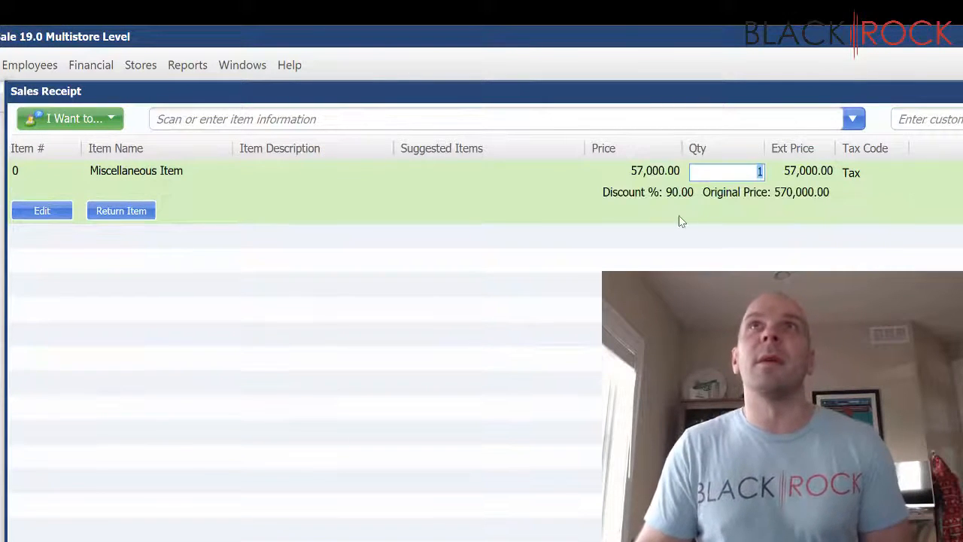